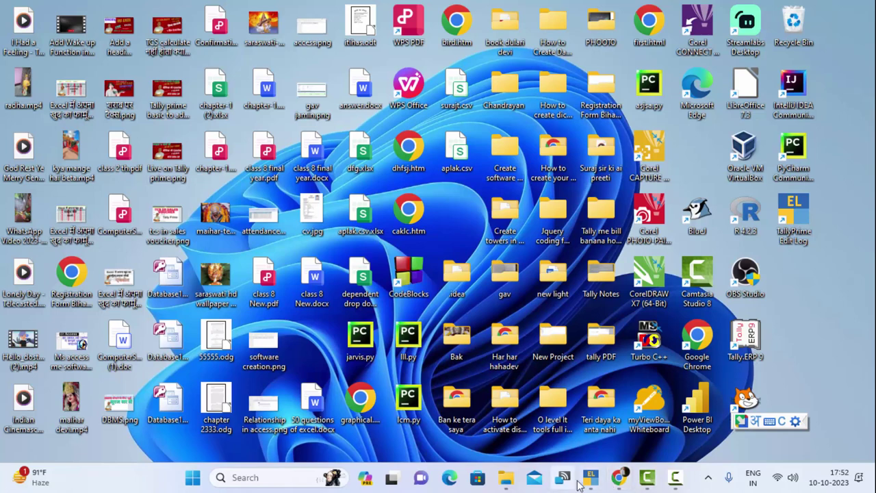
Open TallyPrime in Educational Mode and start creating a new company.
{"action": "left_click", "coordinate": [590, 477]}
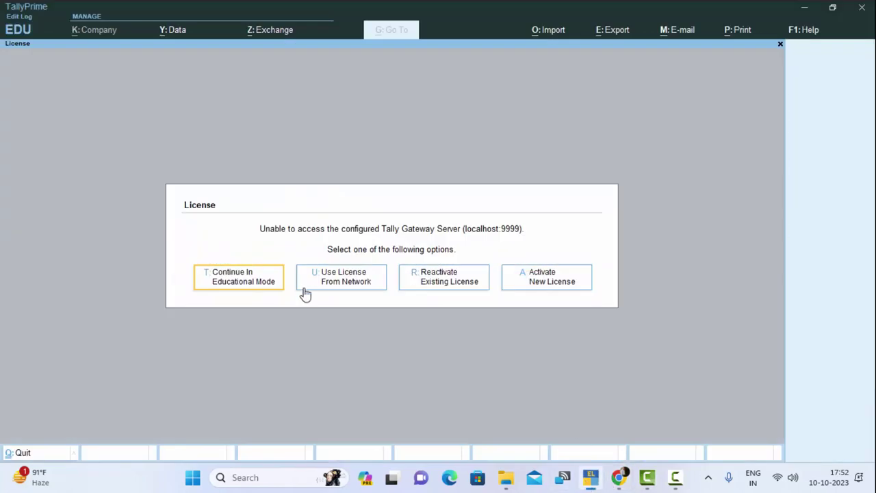
{"action": "left_click", "coordinate": [237, 283]}
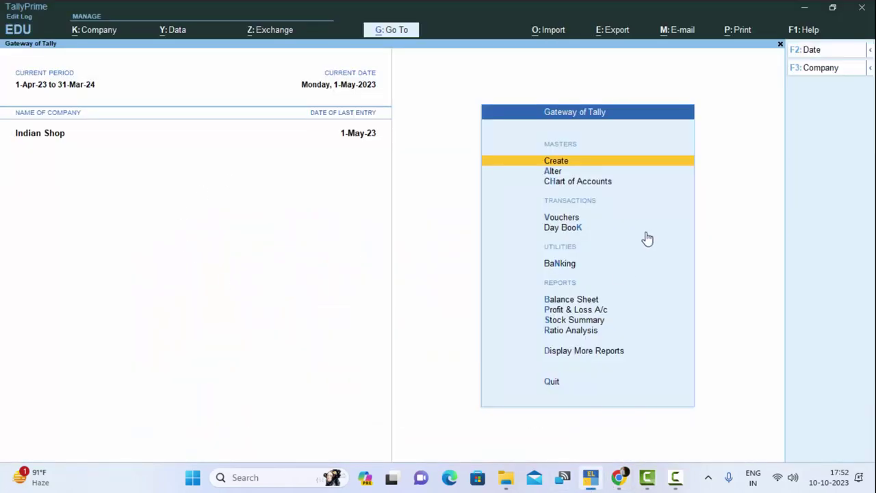
{"action": "left_click", "coordinate": [829, 73]}
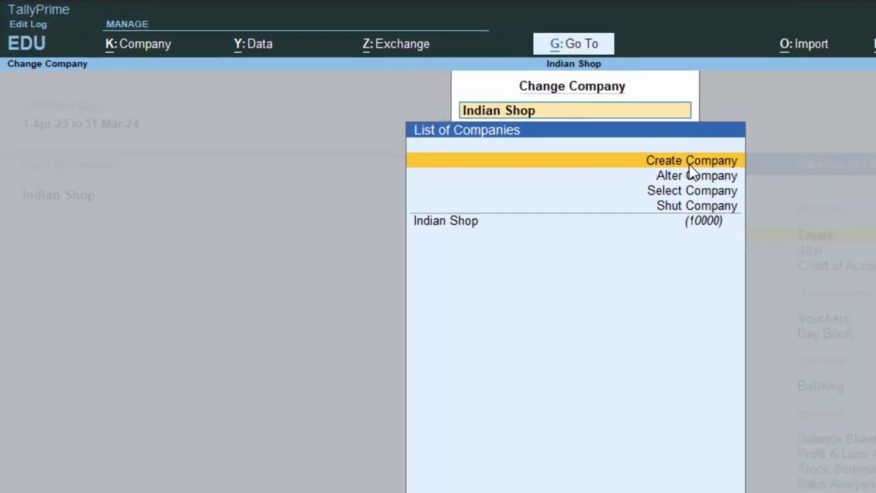
{"action": "left_click", "coordinate": [689, 165]}
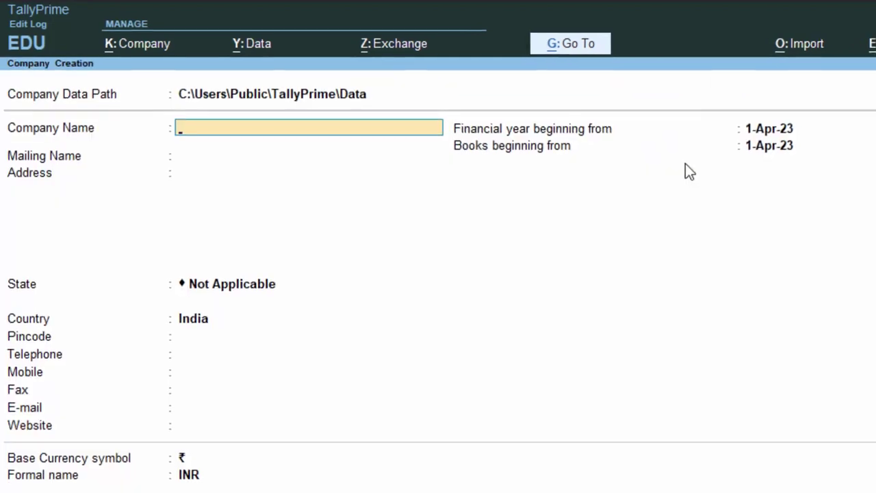
Name the company Excise Tax, keep the same mailing name, and fill in the company's address.
{"action": "type", "text": "E"}
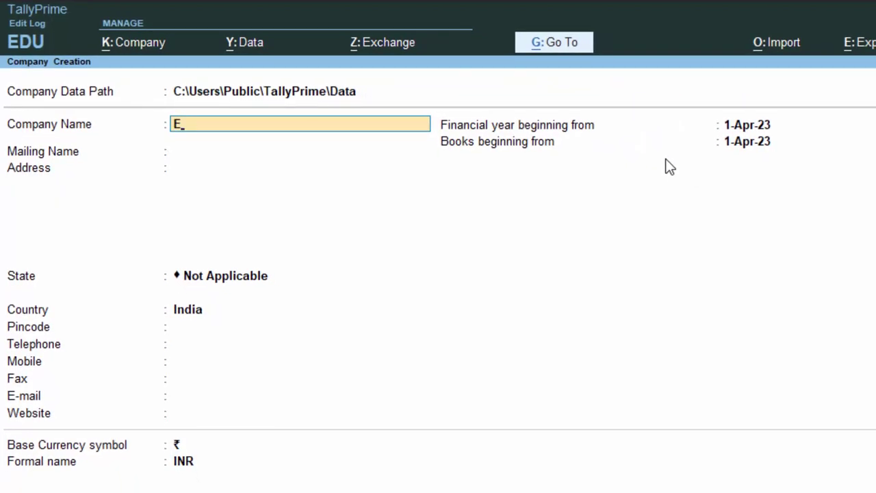
{"action": "type", "text": "xcise Tax"}
{"action": "key", "text": "Return"}
{"action": "key", "text": "Return"}
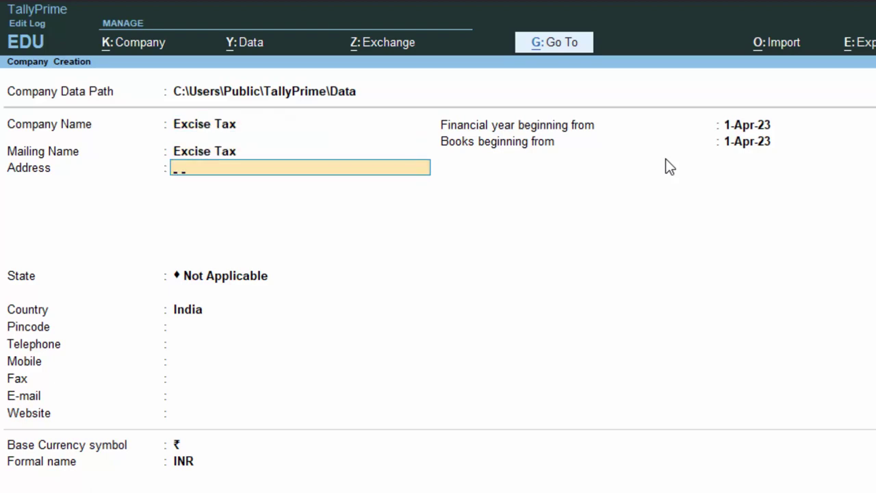
{"action": "type", "text": "New Colony Deor"}
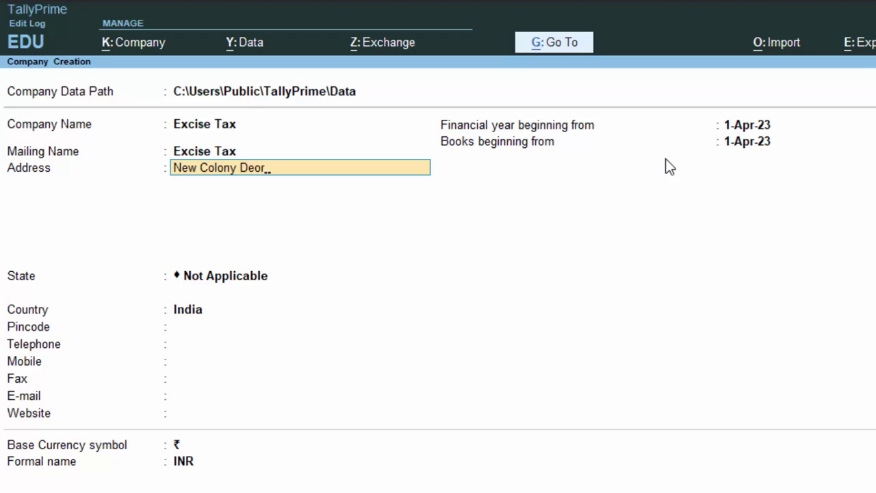
{"action": "type", "text": "ia"}
{"action": "key", "text": "Return"}
{"action": "key", "text": "Return"}
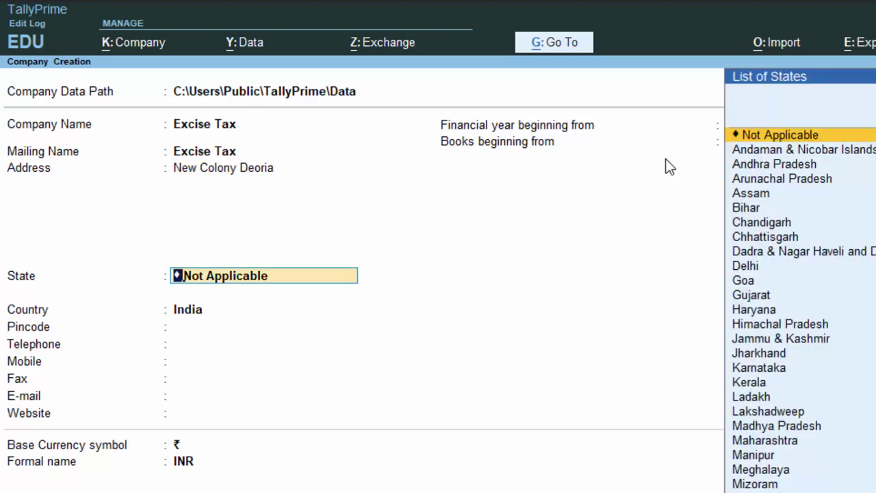
Set the company's state to Uttar Pradesh, keep the remaining company defaults, and save the company.
{"action": "type", "text": "U"}
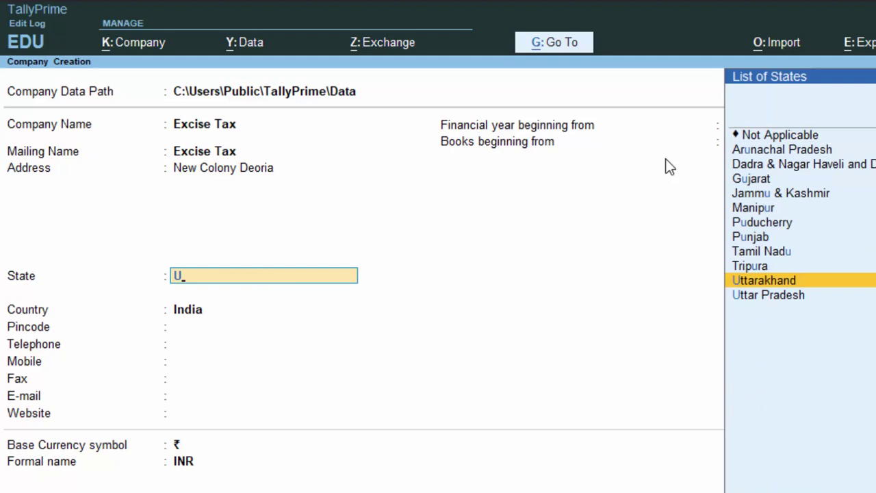
{"action": "key", "text": "Down"}
{"action": "key", "text": "Return"}
{"action": "key", "text": "Return"}
{"action": "key", "text": "Return"}
{"action": "key", "text": "Return"}
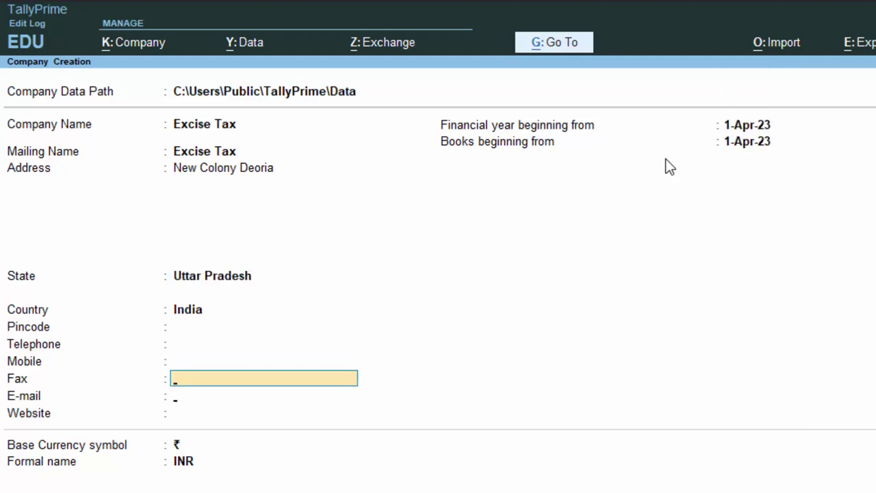
{"action": "key", "text": "Return"}
{"action": "key", "text": "Return"}
{"action": "key", "text": "Return"}
{"action": "key", "text": "Return"}
{"action": "key", "text": "Return"}
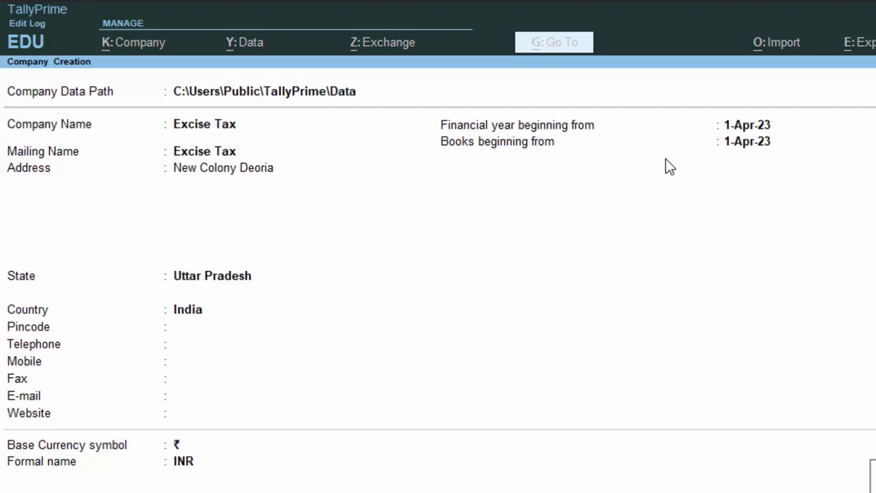
{"action": "key", "text": "Return"}
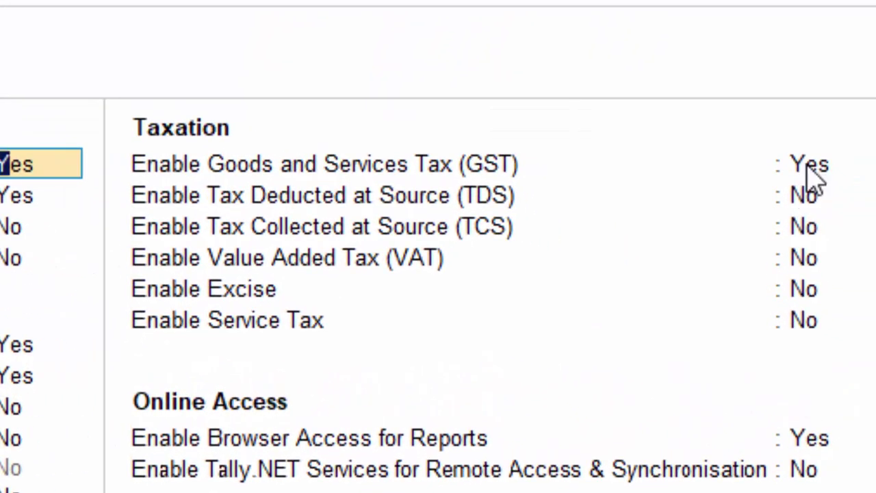
Disable Goods and Services Tax for the company and enable Value Added Tax and Excise.
{"action": "left_click", "coordinate": [807, 174]}
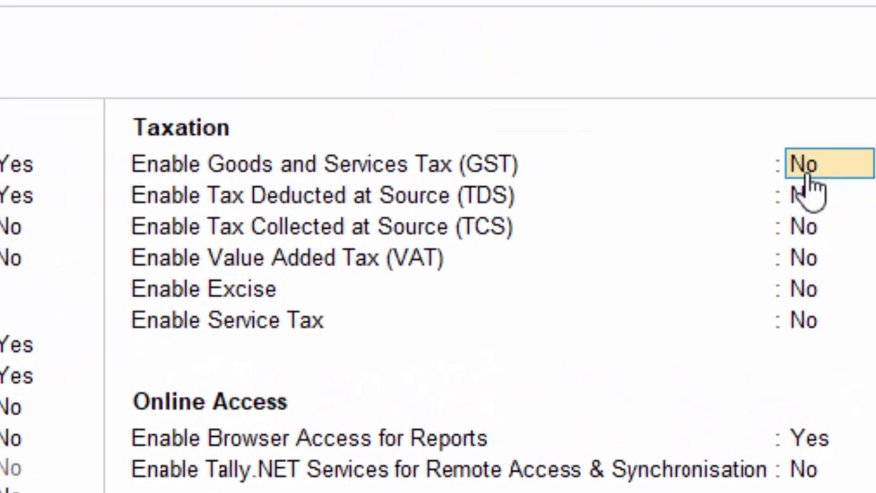
{"action": "key", "text": "Return"}
{"action": "key", "text": "Return"}
{"action": "key", "text": "Return"}
{"action": "key", "text": "y"}
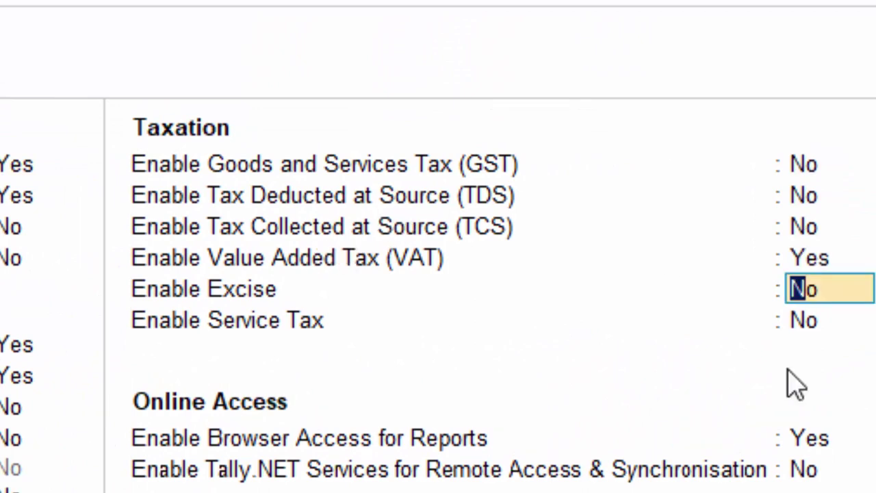
{"action": "type", "text": "y"}
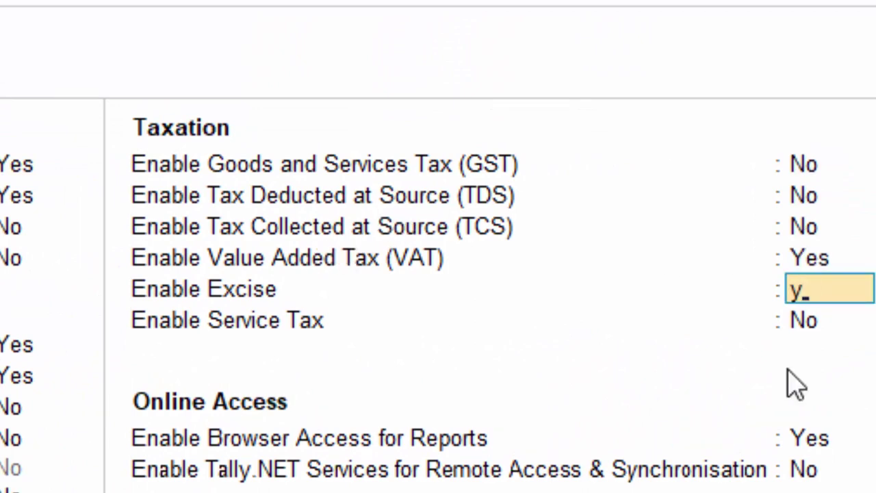
{"action": "key", "text": "Return"}
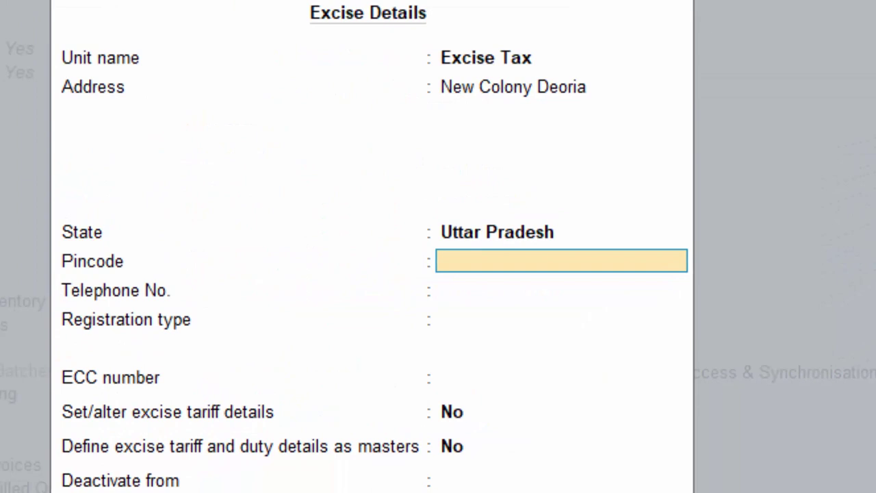
Enter the unit's pincode in the excise details and keep Dealer as the registration type, leaving telephone and ECC number blank.
{"action": "type", "text": "274001"}
{"action": "key", "text": "Return"}
{"action": "key", "text": "Return"}
{"action": "key", "text": "Return"}
{"action": "key", "text": "Return"}
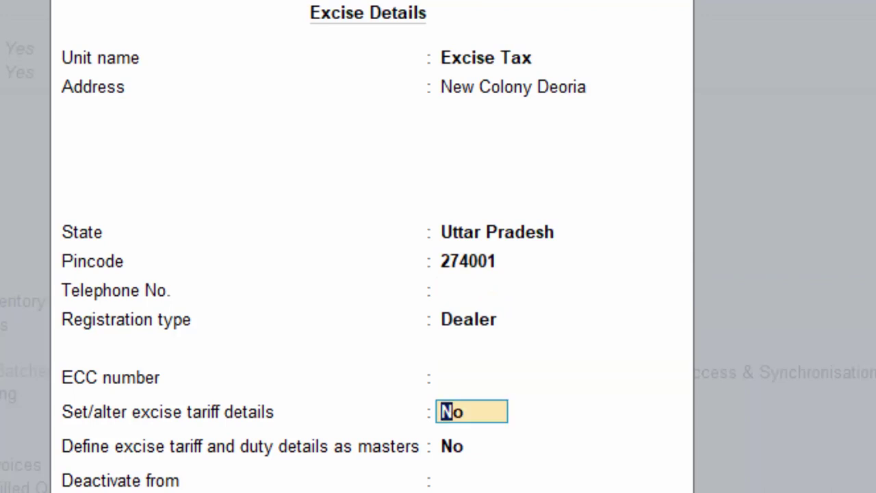
Enable the excise tariff details, then name the tariff Arhaam with HSN code 2743F.
{"action": "type", "text": "y"}
{"action": "key", "text": "Return"}
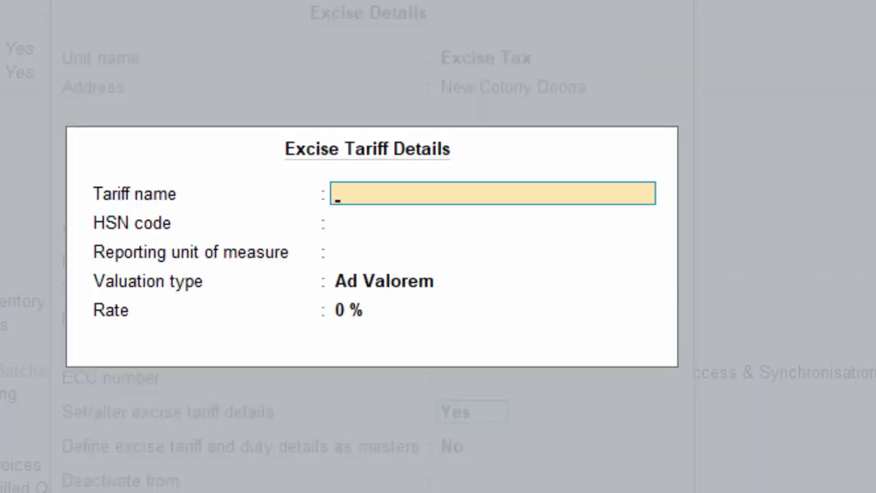
{"action": "type", "text": "Arhaam"}
{"action": "key", "text": "Return"}
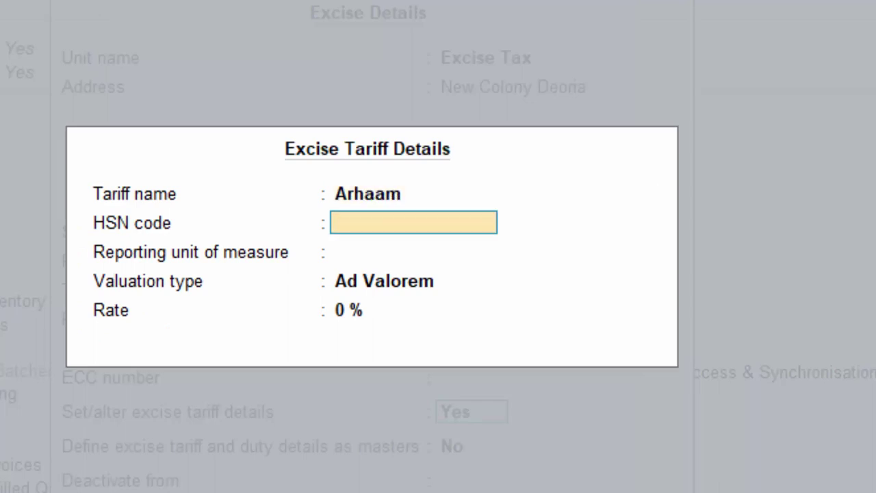
{"action": "type", "text": "2743"}
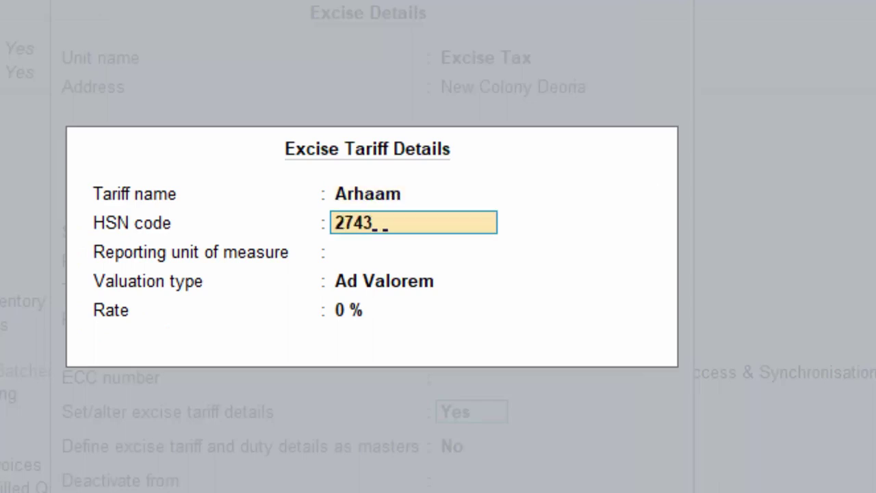
{"action": "type", "text": "F"}
{"action": "key", "text": "Return"}
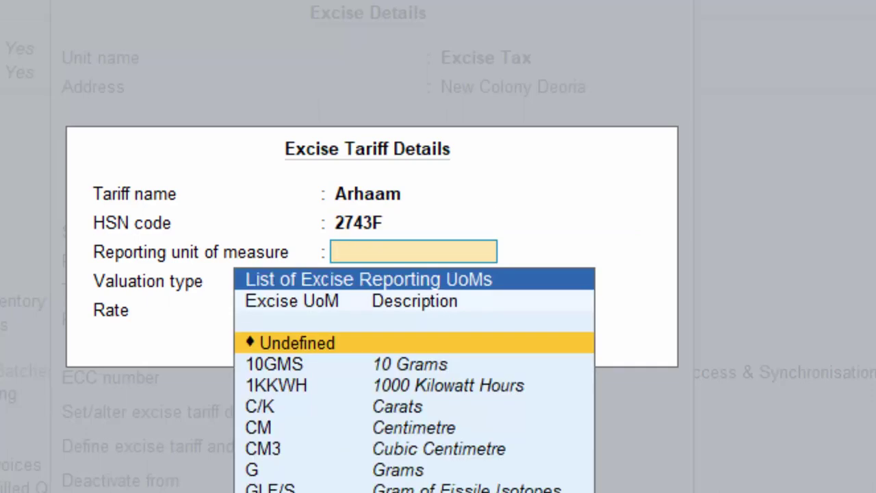
Choose KL (Kilolitre) as the tariff's reporting unit of measure.
{"action": "key", "text": "Down"}
{"action": "key", "text": "Down"}
{"action": "key", "text": "Down"}
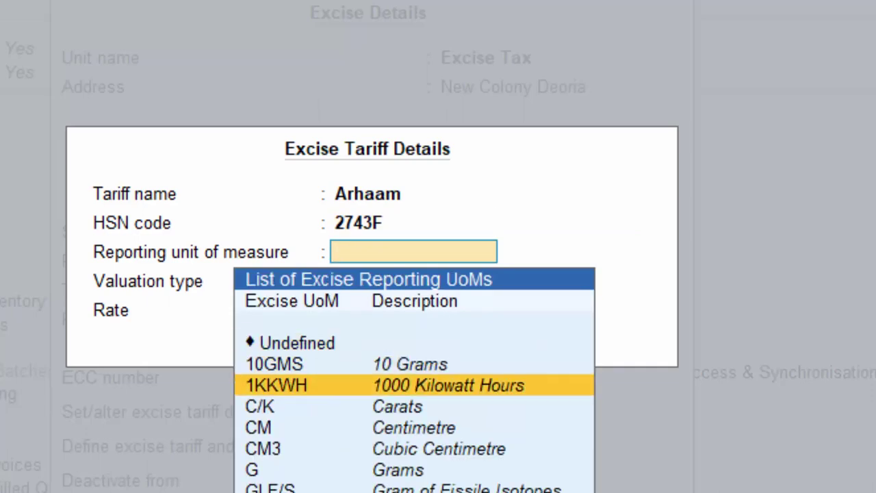
{"action": "key", "text": "Down"}
{"action": "key", "text": "Down"}
{"action": "key", "text": "Down"}
{"action": "key", "text": "Down"}
{"action": "key", "text": "Down"}
{"action": "key", "text": "Down"}
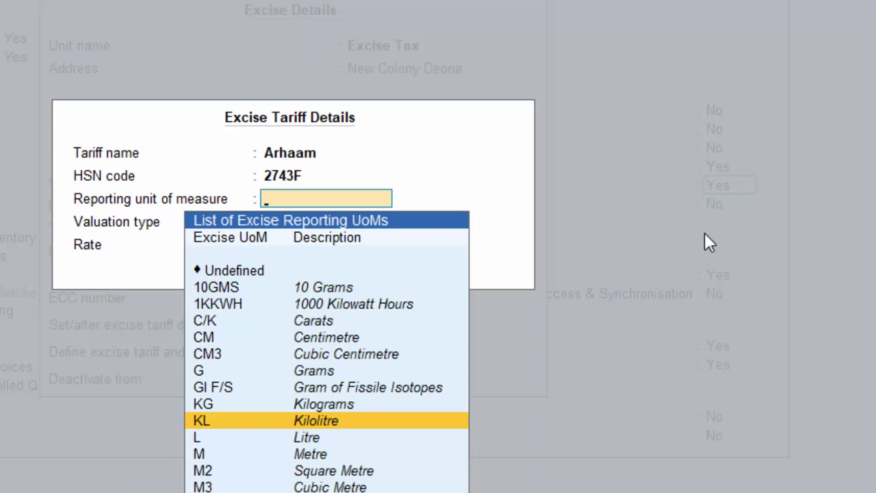
{"action": "key", "text": "Return"}
Set the Ad Valorem tariff rate to 50% and save the excise details with the company features.
{"action": "type", "text": "50"}
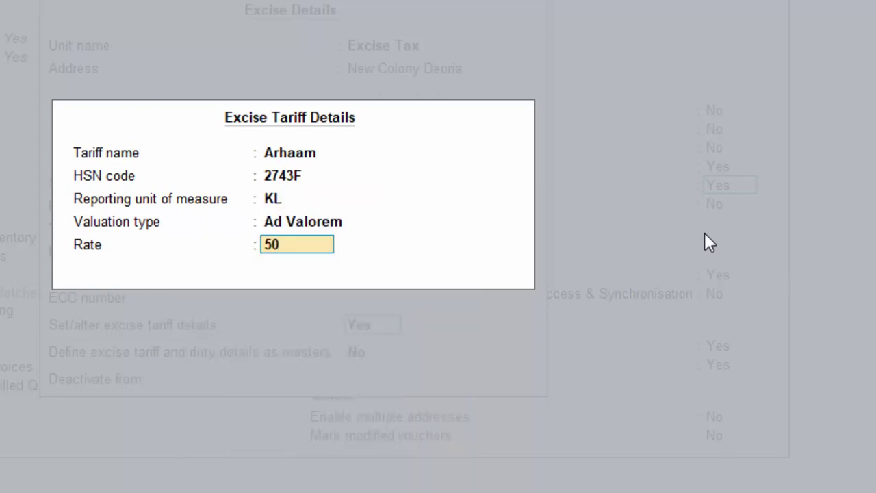
{"action": "key", "text": "Return"}
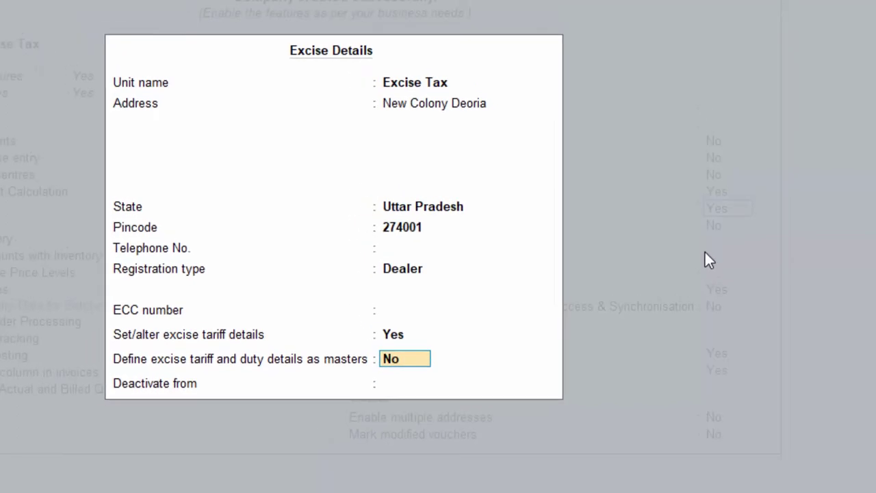
{"action": "key", "text": "Return"}
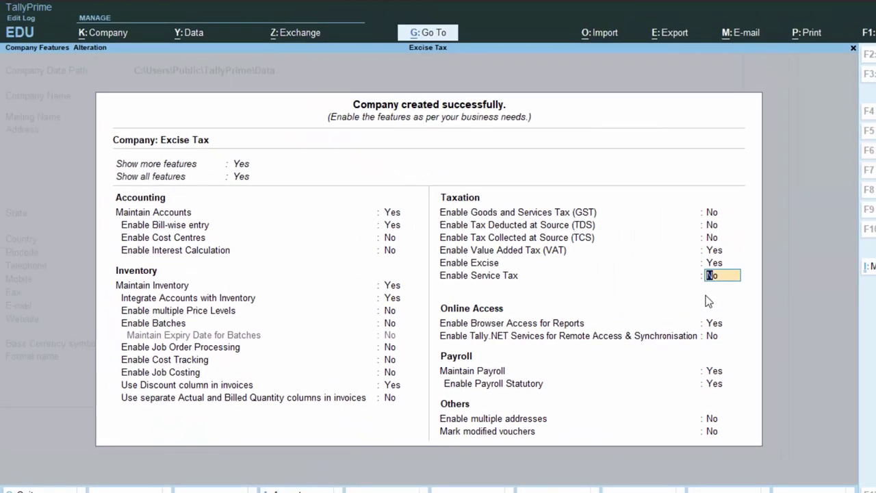
{"action": "key", "text": "ctrl+a"}
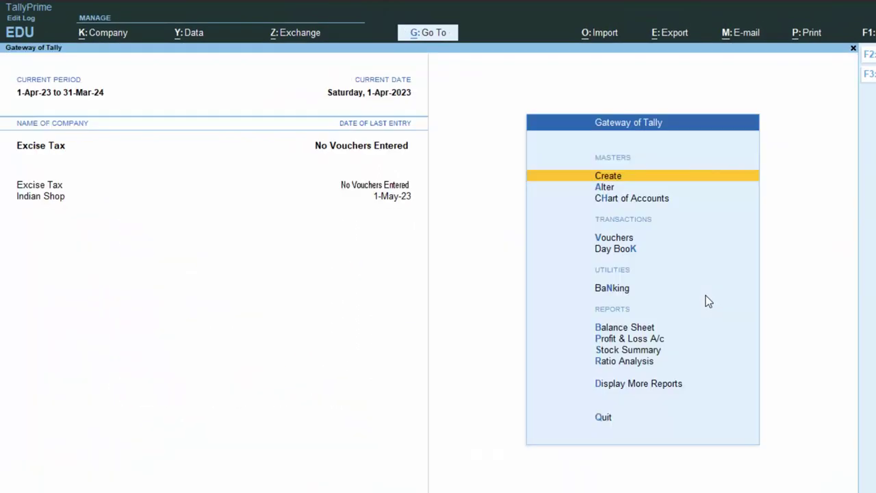
Start a purchase voucher with supplier invoice number 5334 dated 1-Apr-23.
{"action": "left_click", "coordinate": [616, 240]}
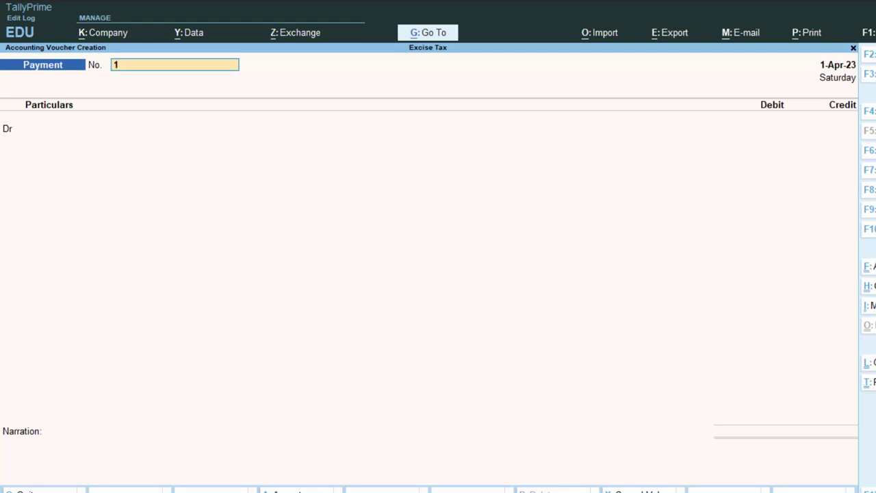
{"action": "key", "text": "F9"}
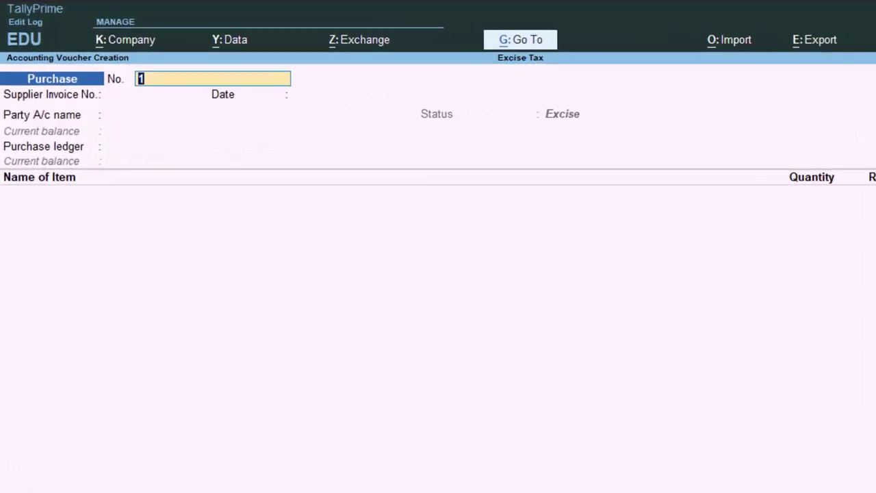
{"action": "key", "text": "Return"}
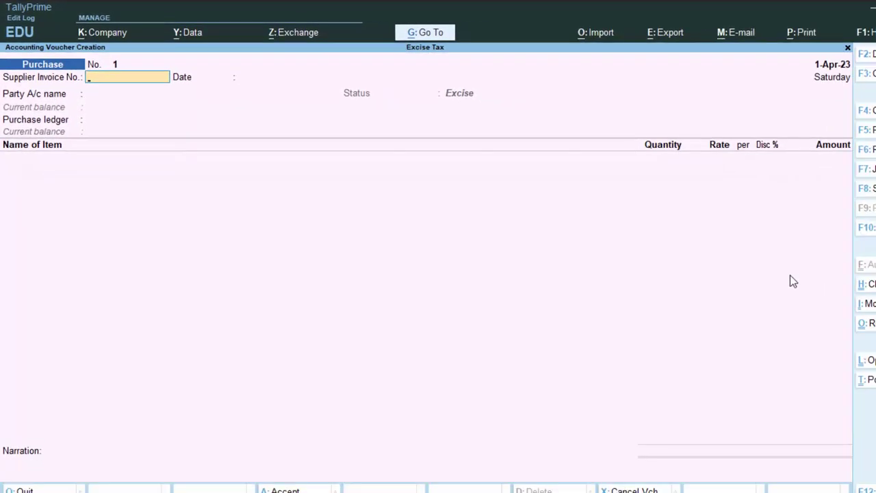
{"action": "type", "text": "5334"}
{"action": "key", "text": "Return"}
{"action": "key", "text": "Return"}
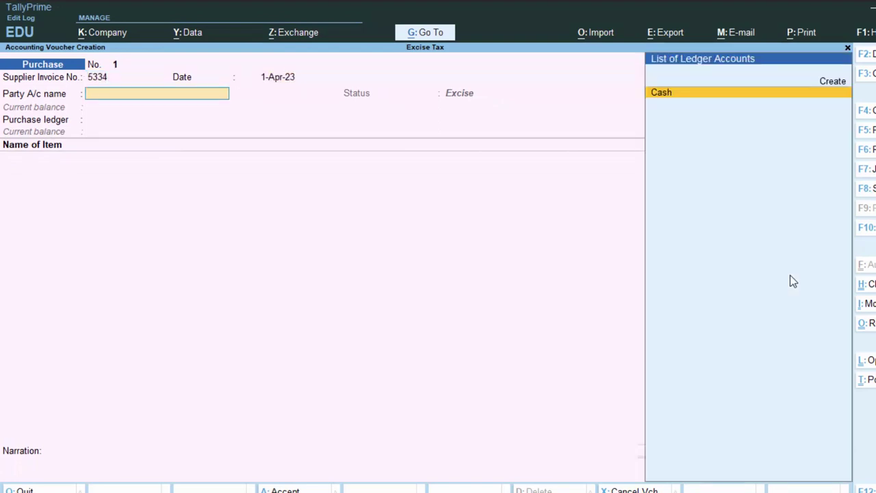
Choose Cash as the party account, leave the receipt details blank, and accept party details with Manufacturer purchase and Uttar Pradesh.
{"action": "key", "text": "Return"}
{"action": "key", "text": "Return"}
{"action": "key", "text": "Return"}
{"action": "key", "text": "Return"}
{"action": "key", "text": "Return"}
{"action": "key", "text": "Return"}
{"action": "key", "text": "Return"}
{"action": "key", "text": "Return"}
{"action": "key", "text": "Return"}
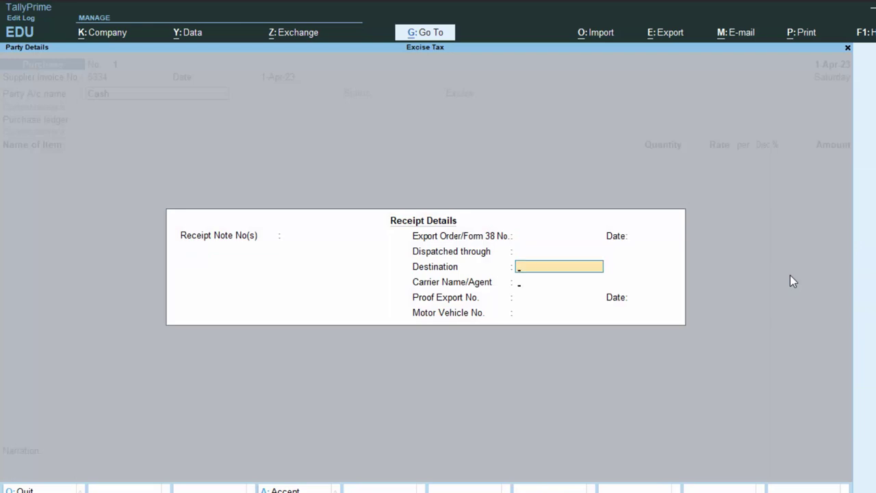
{"action": "key", "text": "Return"}
{"action": "key", "text": "Return"}
{"action": "key", "text": "Return"}
{"action": "key", "text": "Return"}
{"action": "key", "text": "Return"}
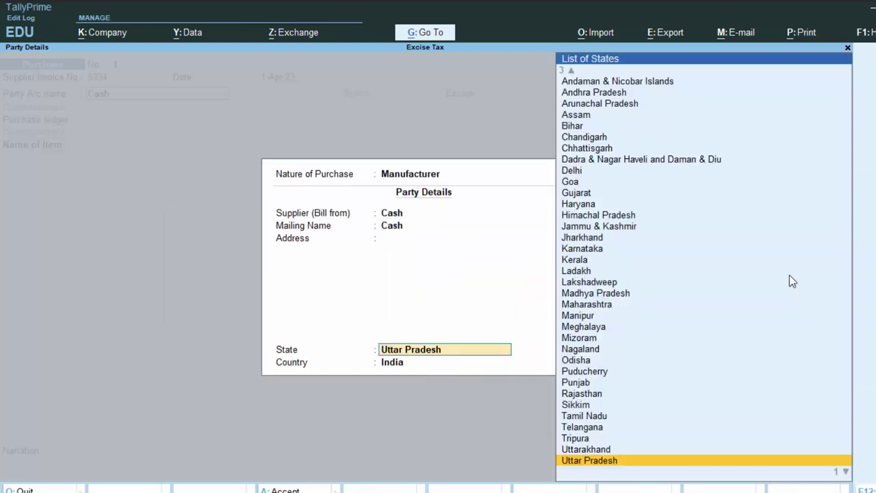
{"action": "key", "text": "Return"}
{"action": "key", "text": "Return"}
Create a new purchase ledger named PURCHASE A/C under the Purchase Accounts group.
{"action": "key", "text": "Return"}
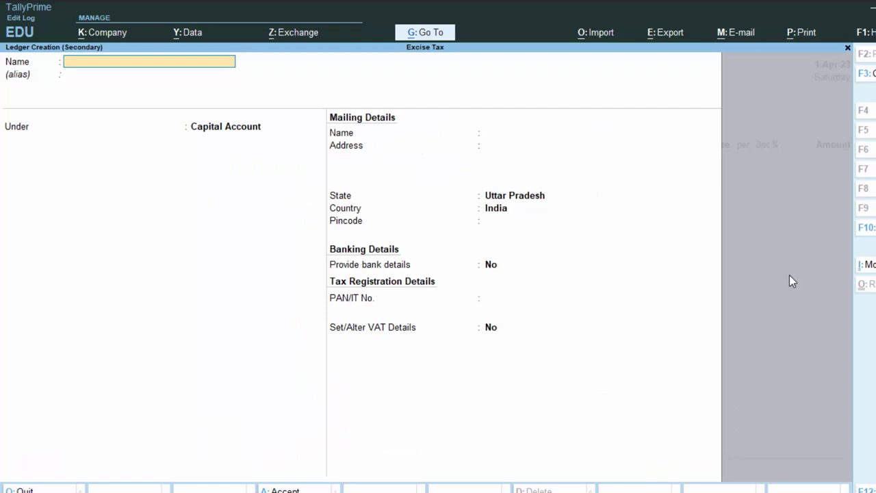
{"action": "type", "text": "PURCHASE"}
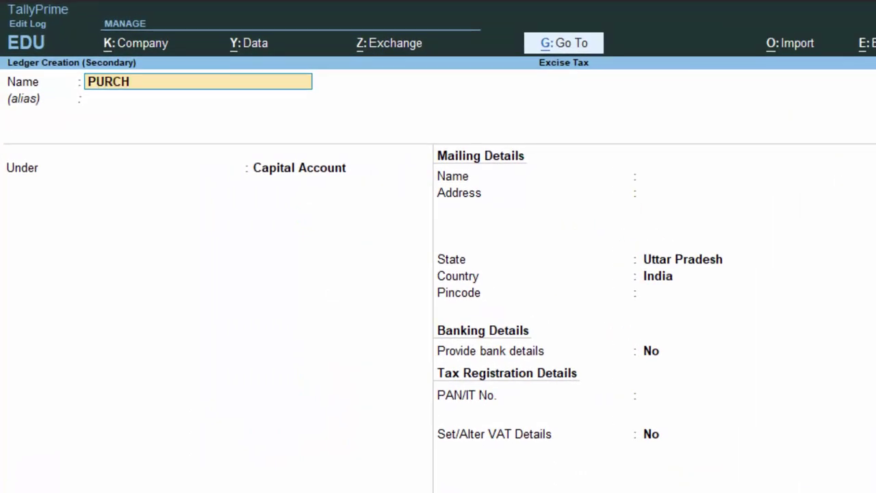
{"action": "type", "text": " a/c"}
{"action": "key", "text": "Return"}
{"action": "key", "text": "Return"}
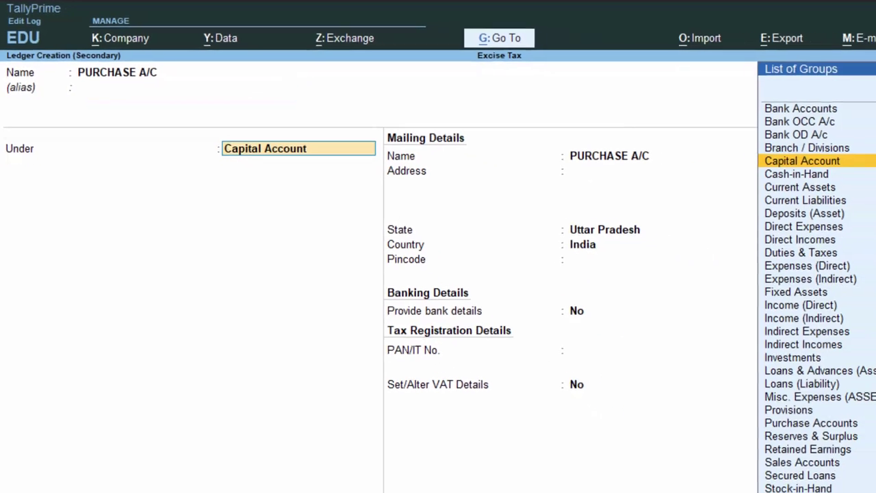
{"action": "type", "text": "PU"}
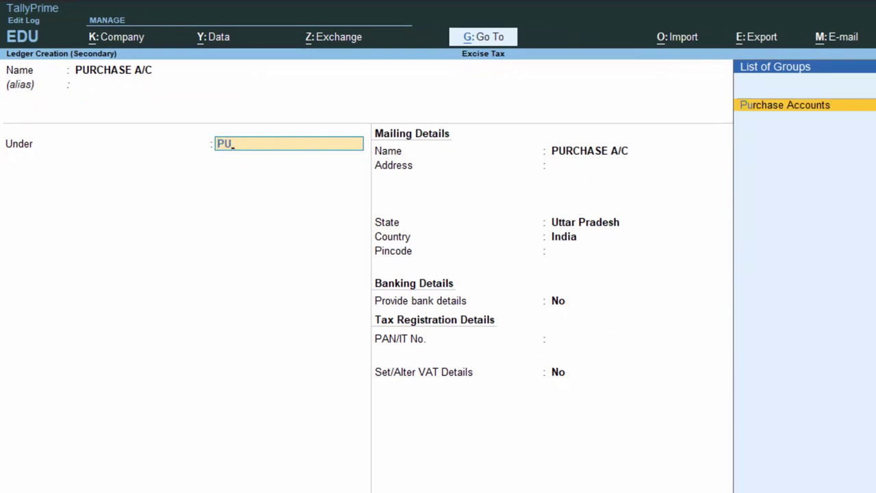
{"action": "key", "text": "Return"}
{"action": "key", "text": "Return"}
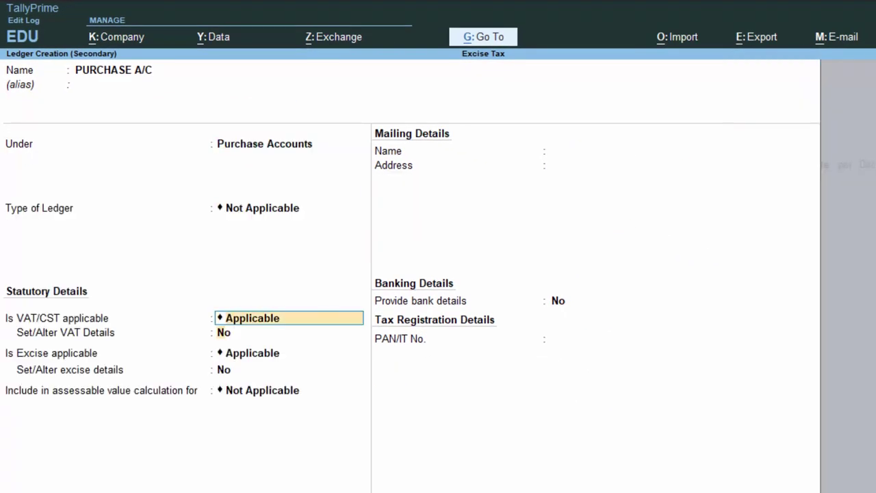
Keep VAT/CST and excise Applicable, assessable value inclusion Not Applicable and bank details No, and save the purchase ledger.
{"action": "key", "text": "Return"}
{"action": "key", "text": "Return"}
{"action": "key", "text": "Return"}
{"action": "key", "text": "Return"}
{"action": "key", "text": "Return"}
{"action": "key", "text": "Return"}
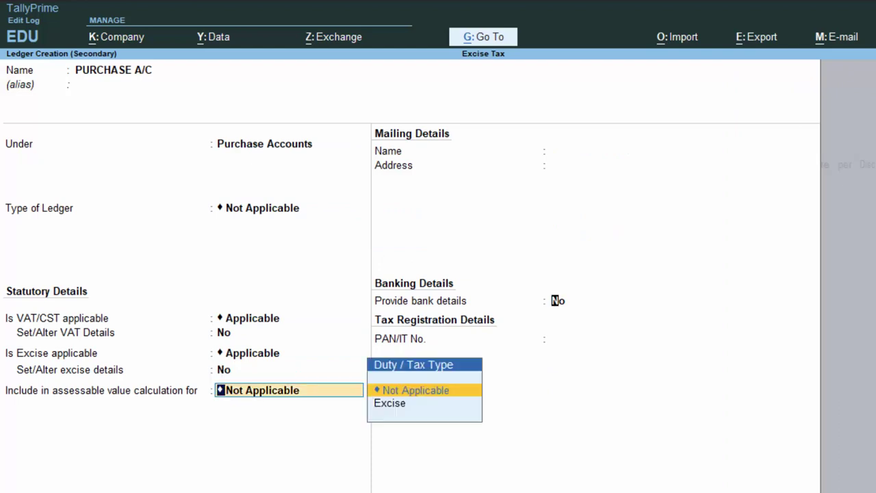
{"action": "key", "text": "Return"}
{"action": "key", "text": "Return"}
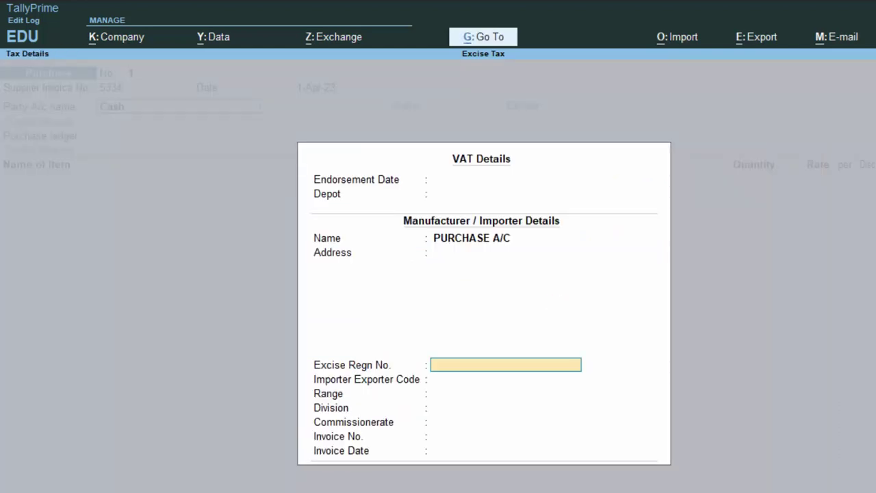
Leave the remaining VAT and manufacturer/importer details blank and choose Purchase A/c as the voucher's purchase ledger.
{"action": "key", "text": "Return"}
{"action": "key", "text": "Return"}
{"action": "key", "text": "Return"}
{"action": "key", "text": "Return"}
{"action": "key", "text": "Return"}
{"action": "key", "text": "Return"}
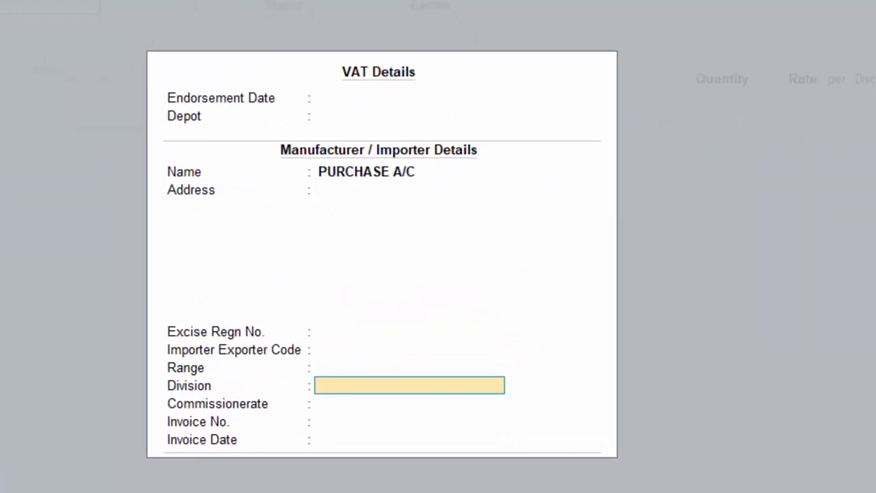
{"action": "key", "text": "Return"}
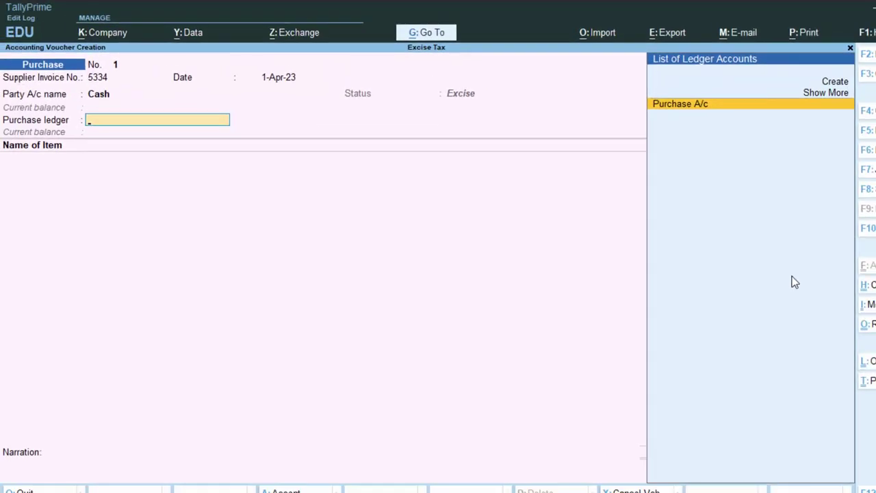
{"action": "key", "text": "Return"}
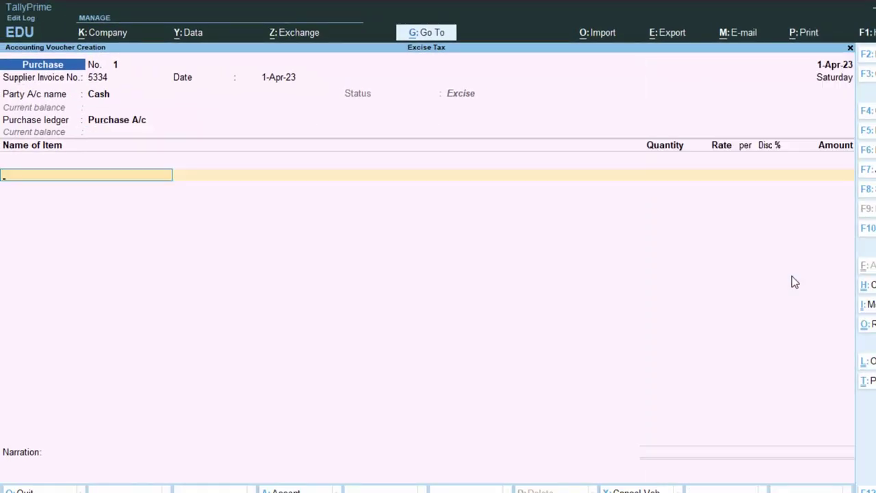
Start a new stock item named Kingfisher under Primary for the voucher's first item line.
{"action": "key", "text": "alt+c"}
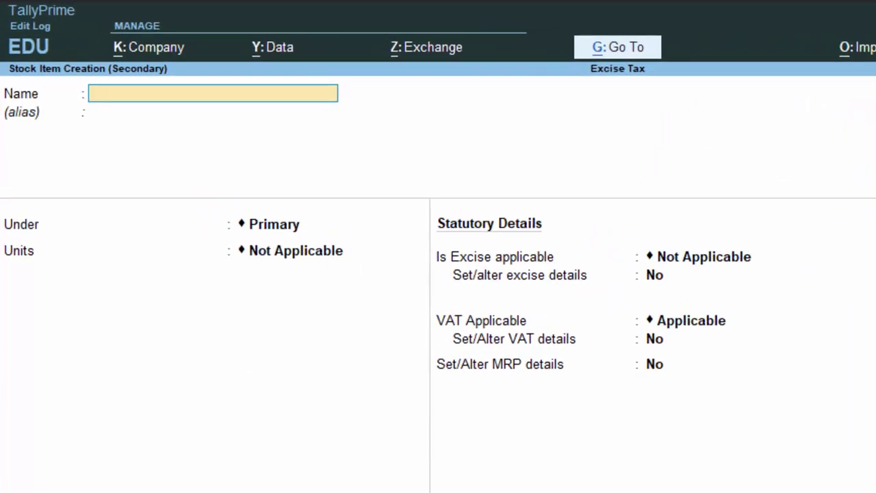
{"action": "type", "text": "Kingfisher"}
{"action": "key", "text": "Return"}
{"action": "key", "text": "Return"}
{"action": "key", "text": "Return"}
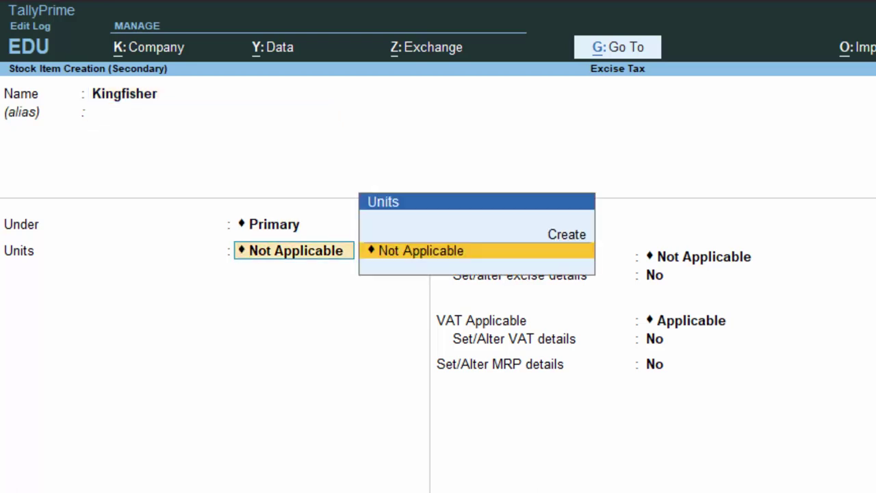
Create a simple unit with symbol ltr, formal name Litre and 3 decimal places for the stock item.
{"action": "key", "text": "Up"}
{"action": "key", "text": "Return"}
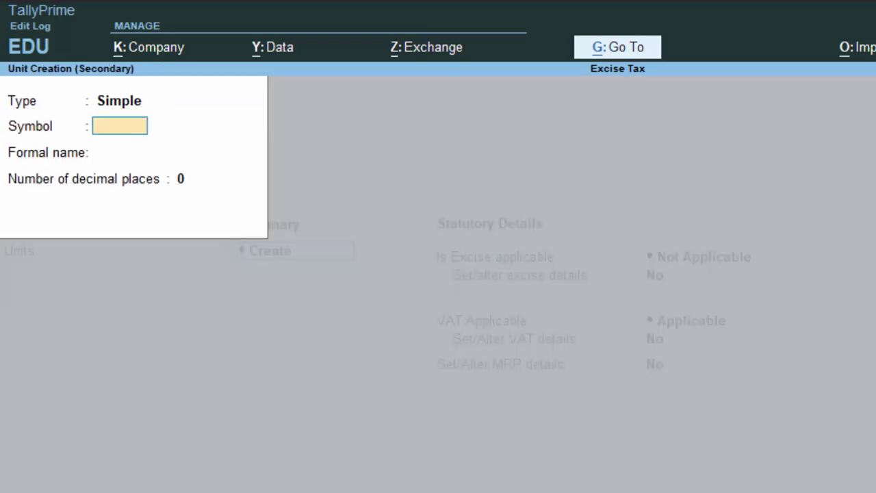
{"action": "type", "text": "ltr"}
{"action": "key", "text": "Return"}
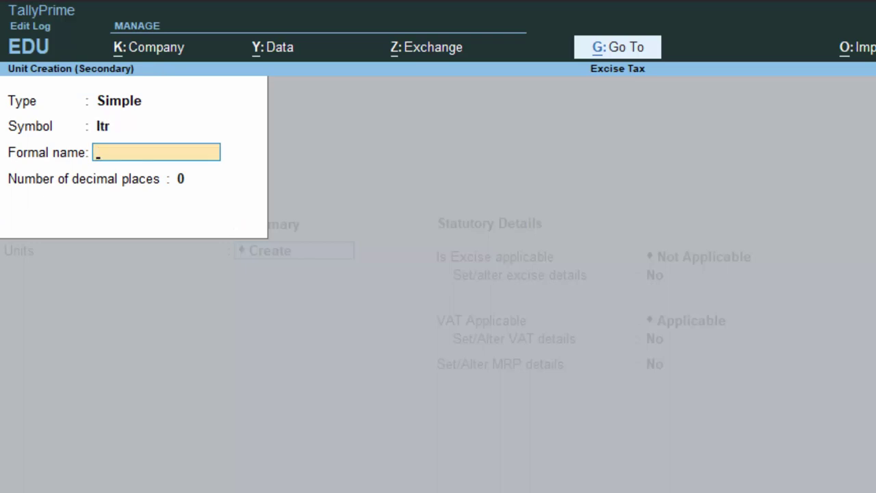
{"action": "type", "text": "Litre"}
{"action": "key", "text": "Return"}
{"action": "type", "text": "3"}
{"action": "key", "text": "Return"}
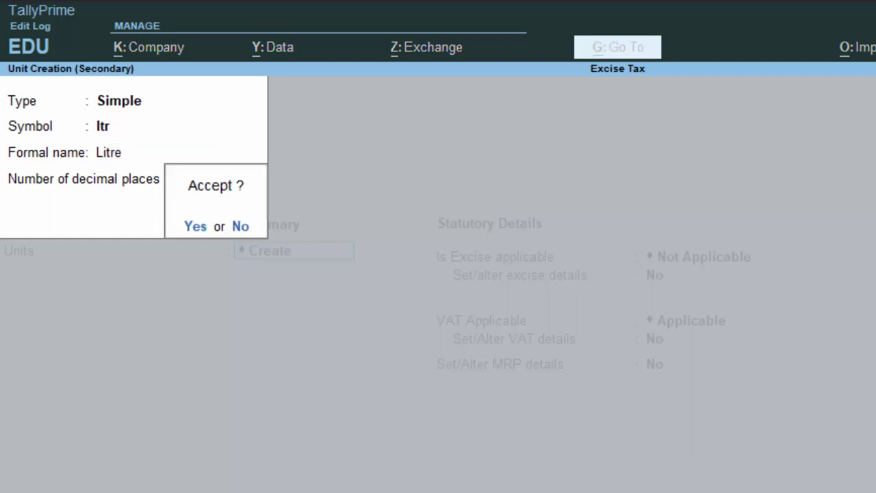
{"action": "key", "text": "Return"}
Make excise Applicable for Kingfisher and set the conversion factor to 1 ltr = 0.80 KL.
{"action": "key", "text": "Return"}
{"action": "key", "text": "Return"}
{"action": "key", "text": "Return"}
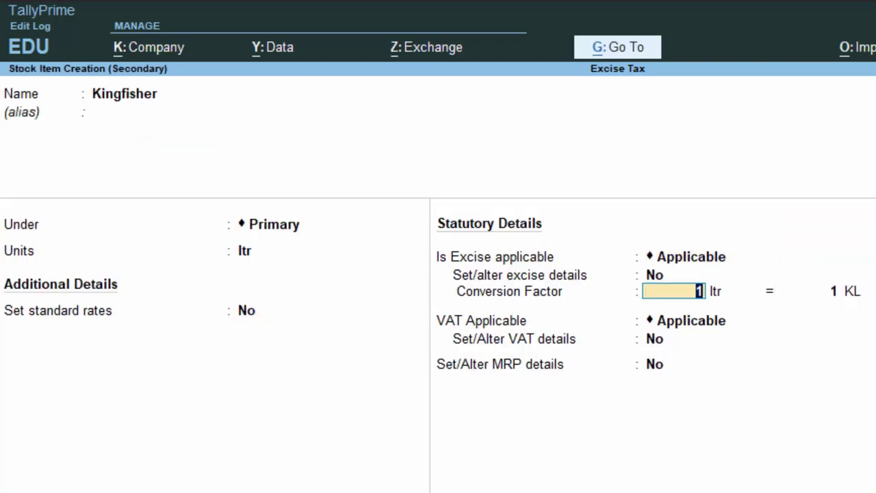
{"action": "key", "text": "Return"}
{"action": "type", "text": "0."}
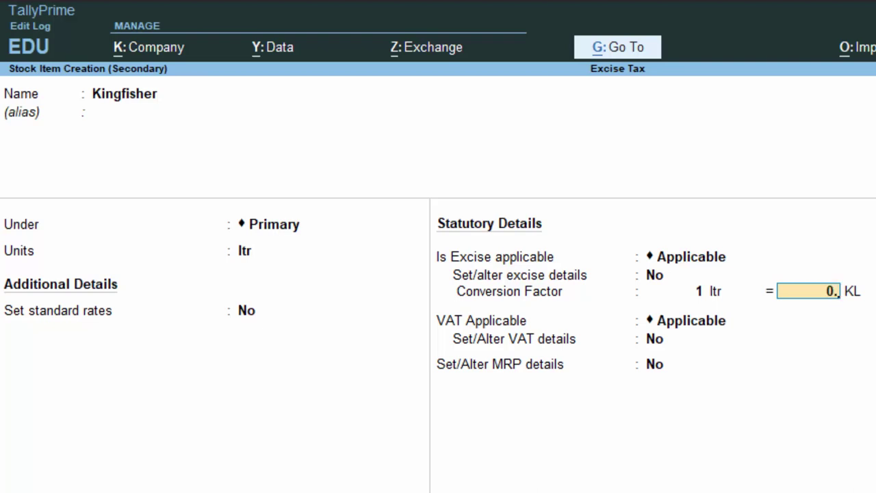
{"action": "type", "text": "80"}
{"action": "key", "text": "Return"}
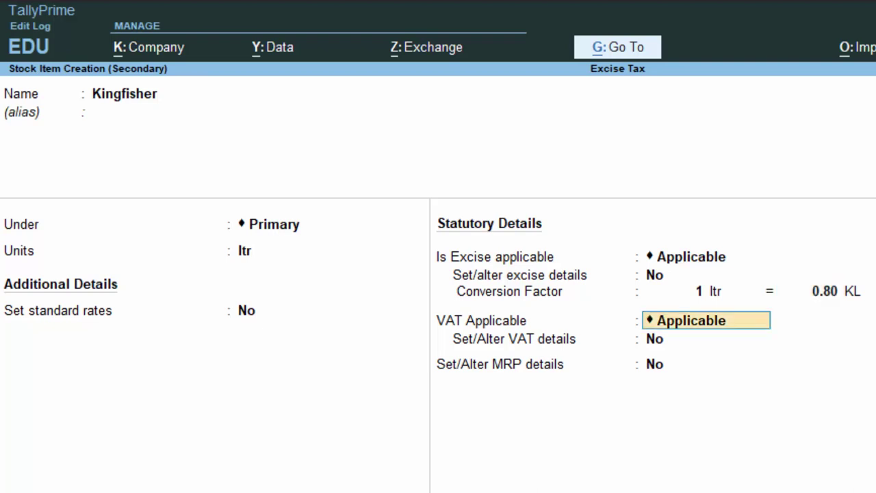
Keep VAT Applicable with VAT and MRP detail changes set to No, and save the Kingfisher stock item.
{"action": "key", "text": "Return"}
{"action": "key", "text": "Return"}
{"action": "key", "text": "Return"}
{"action": "key", "text": "Return"}
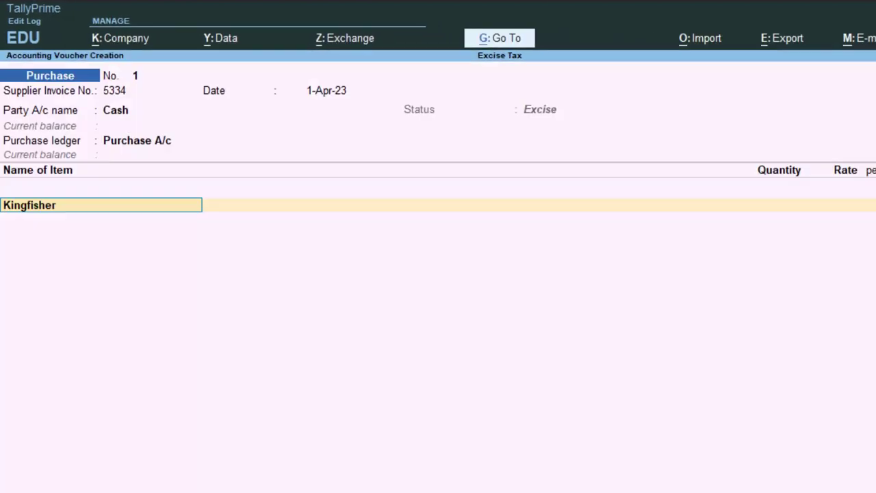
Enter a quantity of 20 ltr at a rate of 110 per ltr for Kingfisher.
{"action": "key", "text": "Return"}
{"action": "type", "text": "2"}
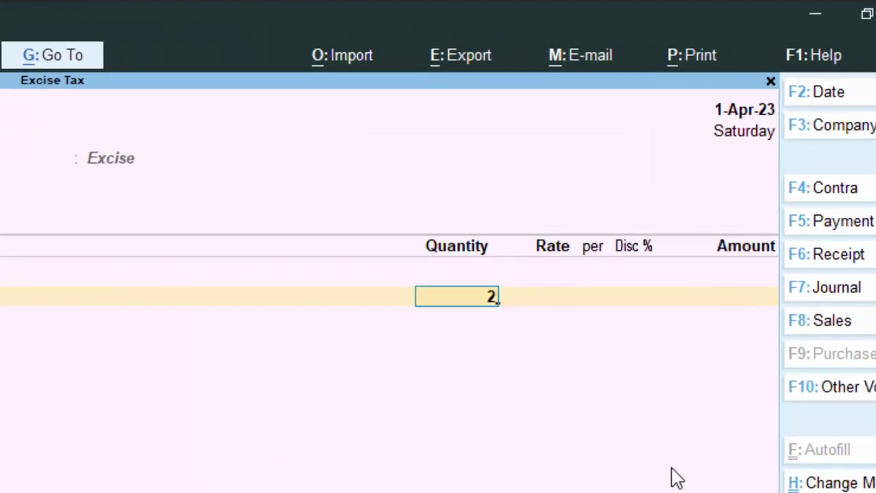
{"action": "type", "text": "0"}
{"action": "key", "text": "Return"}
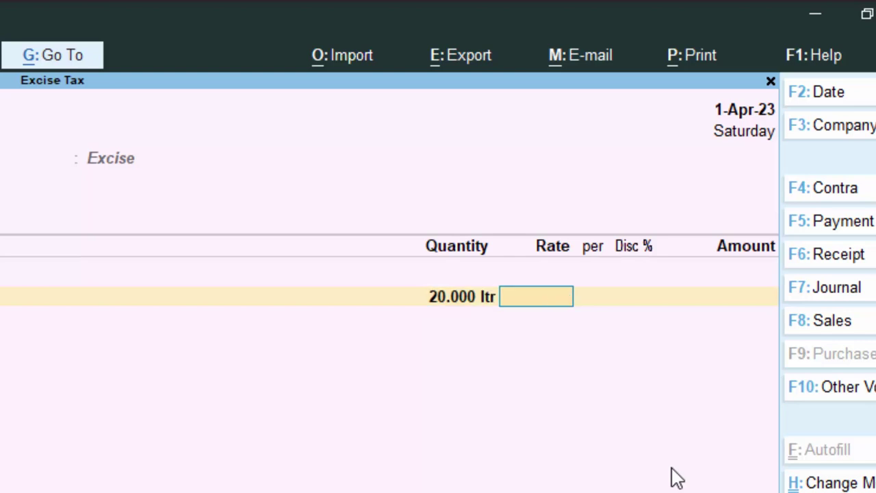
{"action": "type", "text": "110."}
{"action": "key", "text": "Return"}
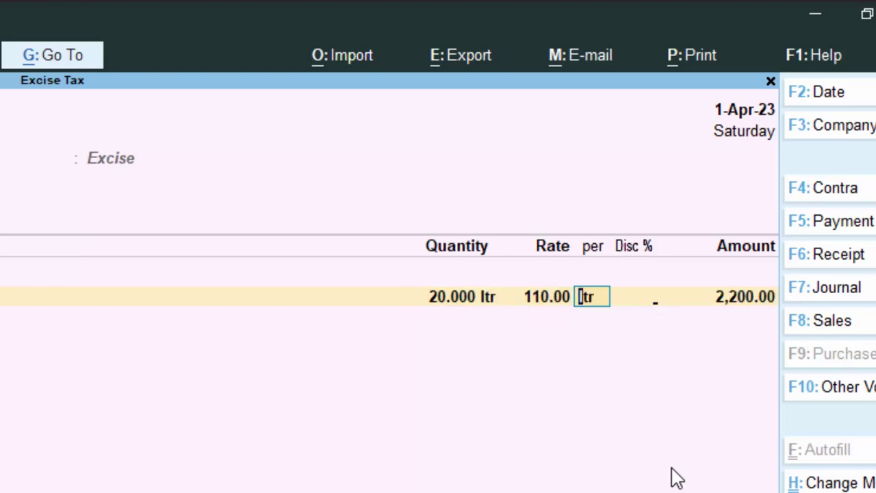
{"action": "key", "text": "Return"}
{"action": "key", "text": "Return"}
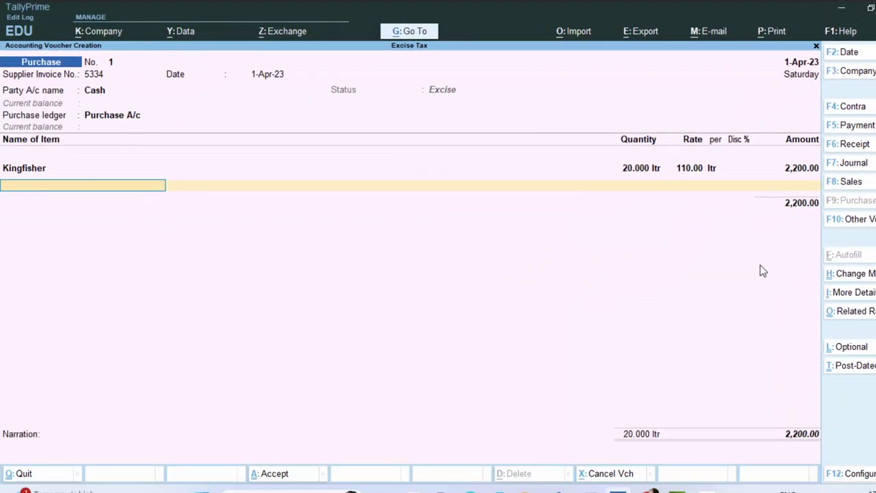
End the item list and start a new ledger named Excise Duty under Duties & Taxes.
{"action": "key", "text": "Return"}
{"action": "key", "text": "ctrl"}
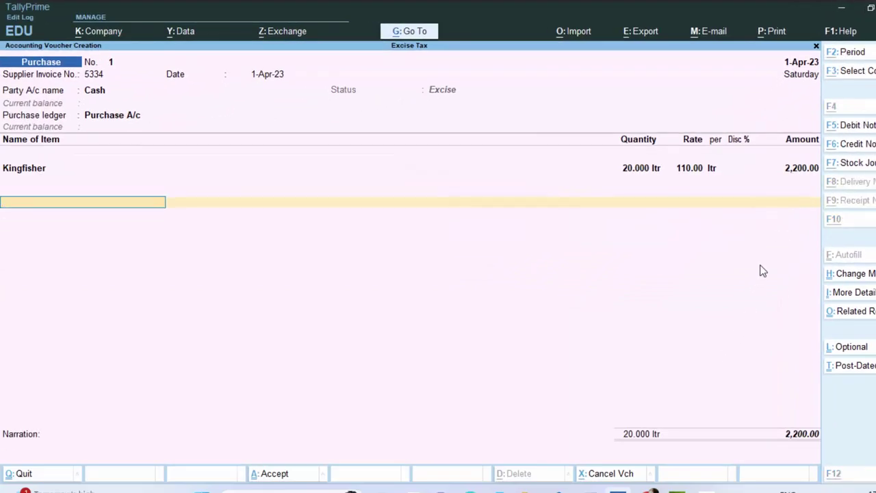
{"action": "key", "text": "alt+c"}
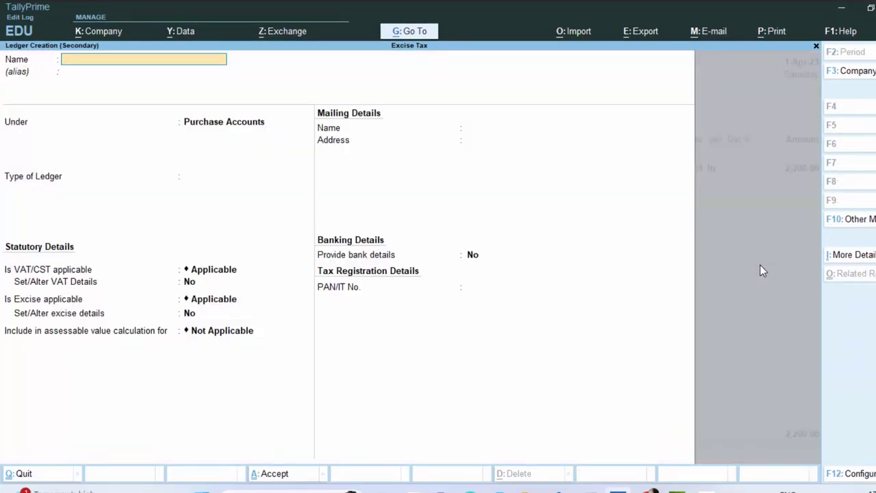
{"action": "type", "text": "E"}
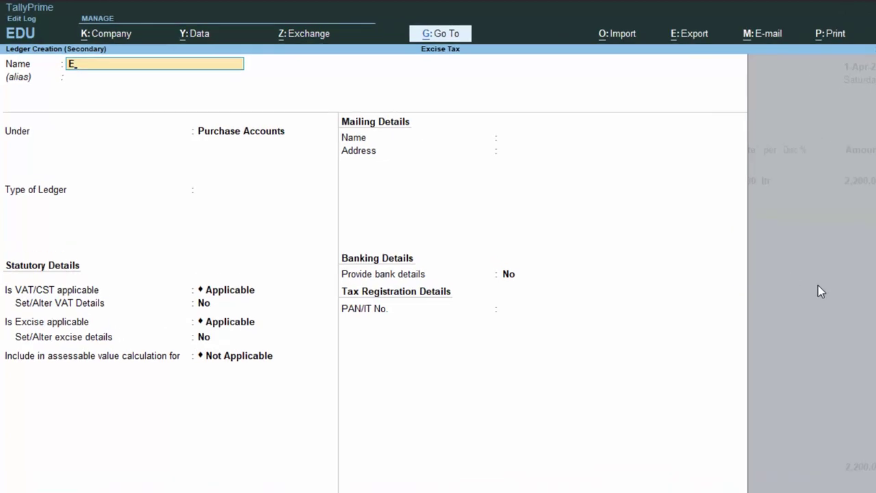
{"action": "type", "text": "ze"}
{"action": "key", "text": "BackSpace"}
{"action": "key", "text": "BackSpace"}
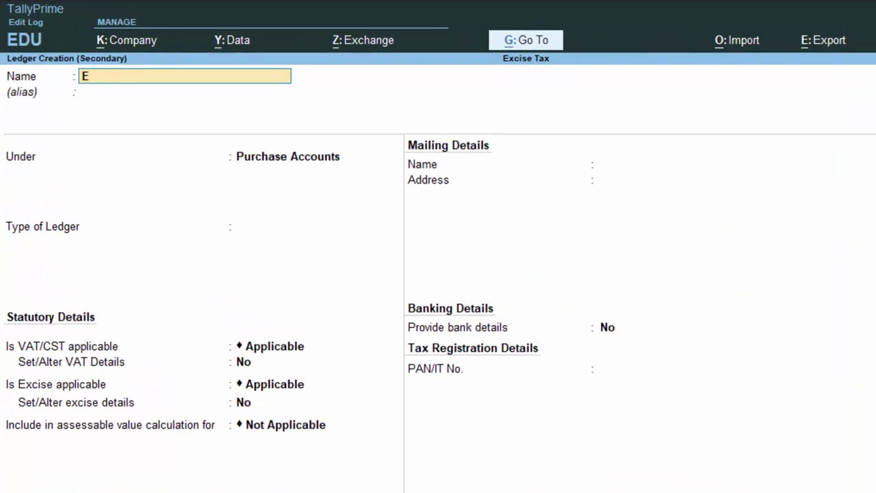
{"action": "type", "text": "xcise Duty"}
{"action": "key", "text": "Return"}
{"action": "key", "text": "Return"}
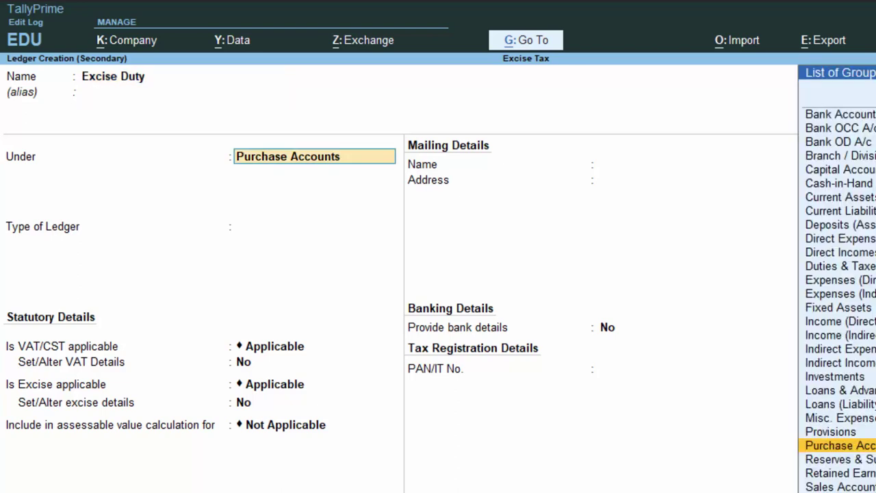
{"action": "type", "text": "Dut"}
{"action": "key", "text": "Return"}
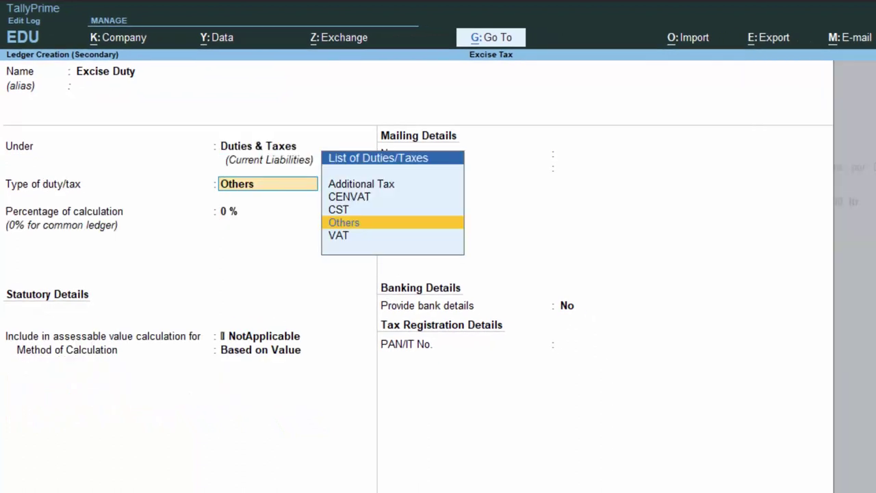
Set the Excise Duty ledger's type of duty/tax to CENVAT with Basic Excise Duty as duty head.
{"action": "key", "text": "Up"}
{"action": "key", "text": "Up"}
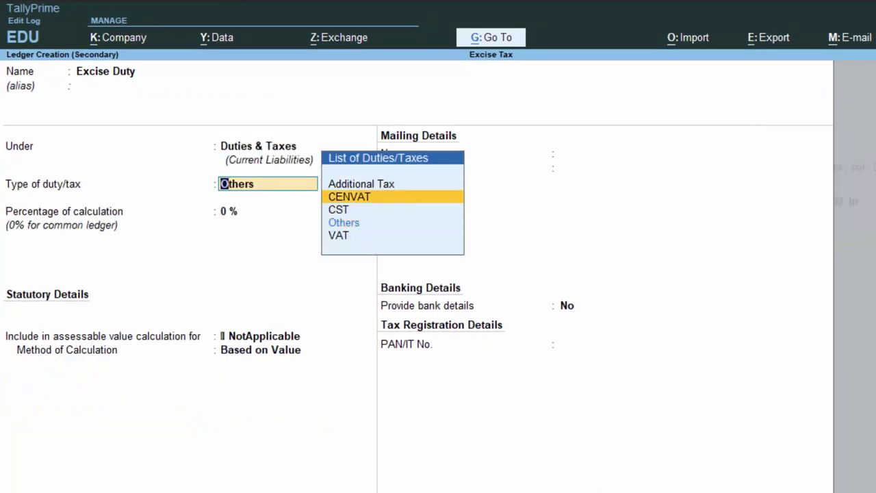
{"action": "key", "text": "Return"}
{"action": "key", "text": "Up"}
{"action": "key", "text": "Up"}
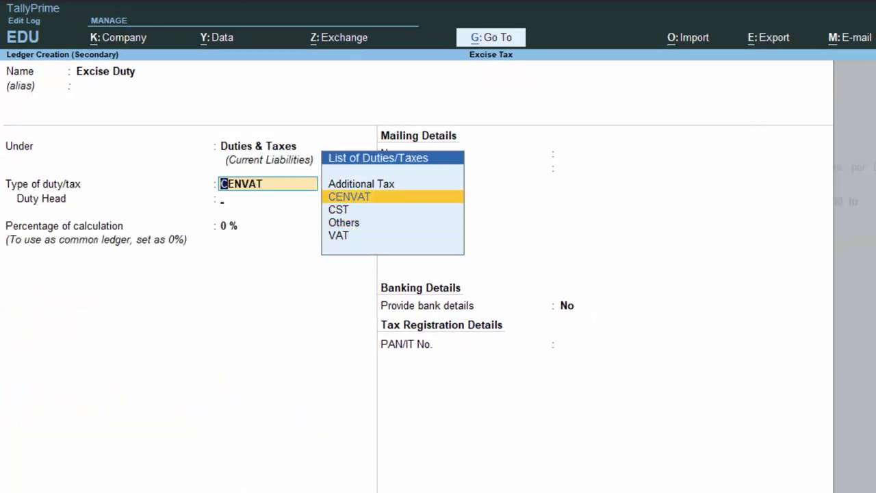
{"action": "key", "text": "Return"}
{"action": "key", "text": "Return"}
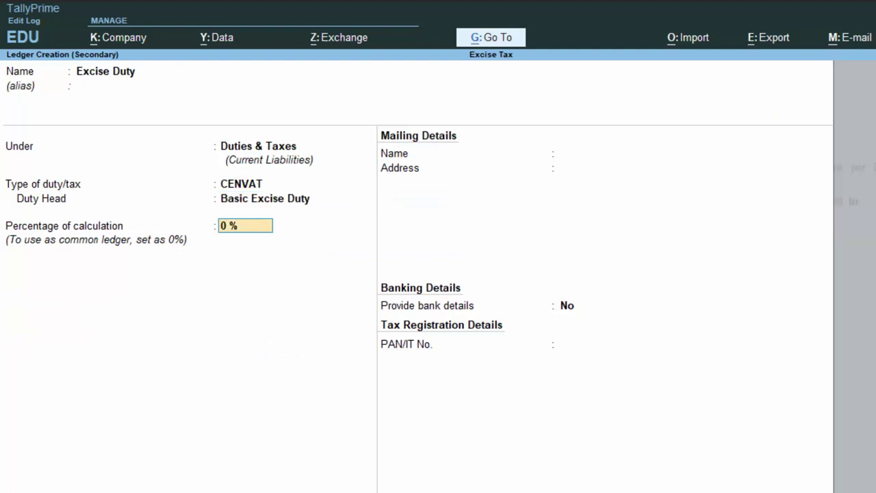
Save the Excise Duty ledger with 0% calculation and no bank details, and accept its calculated amount in the voucher.
{"action": "key", "text": "Return"}
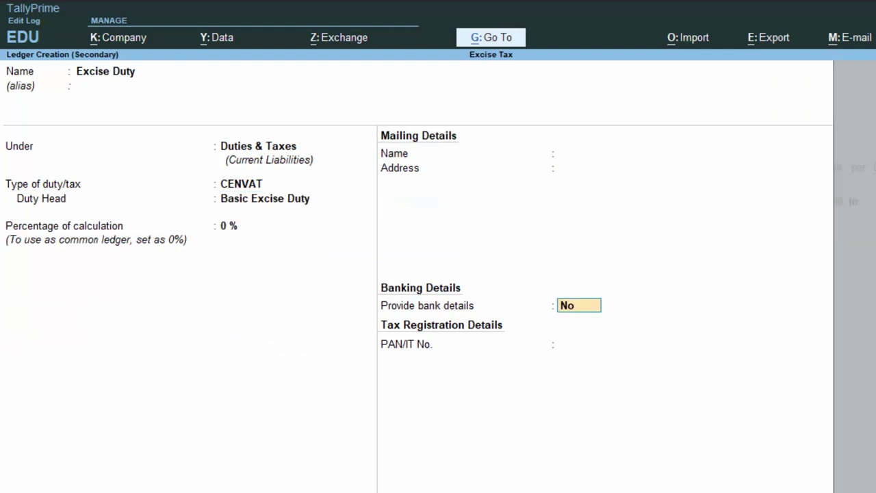
{"action": "key", "text": "Return"}
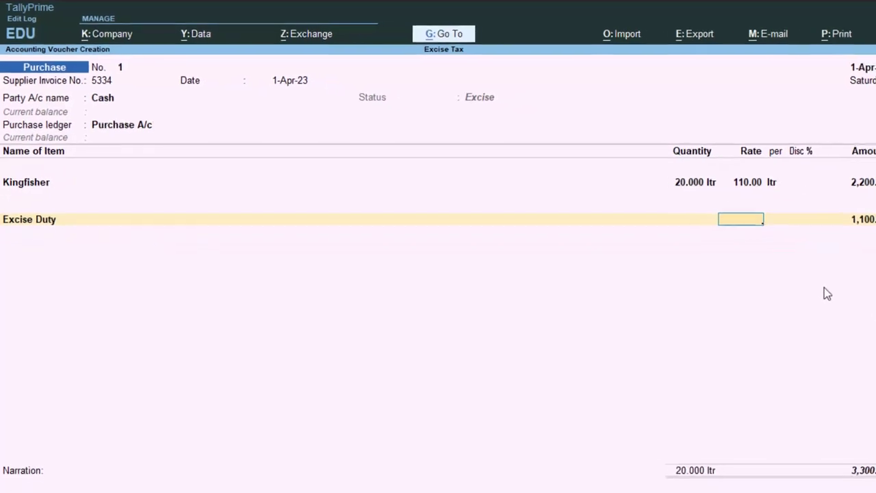
{"action": "key", "text": "Return"}
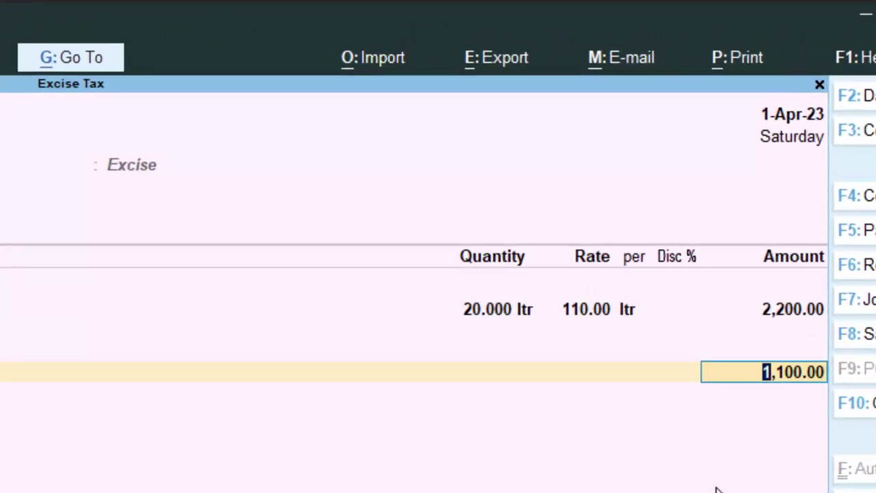
{"action": "key", "text": "Return"}
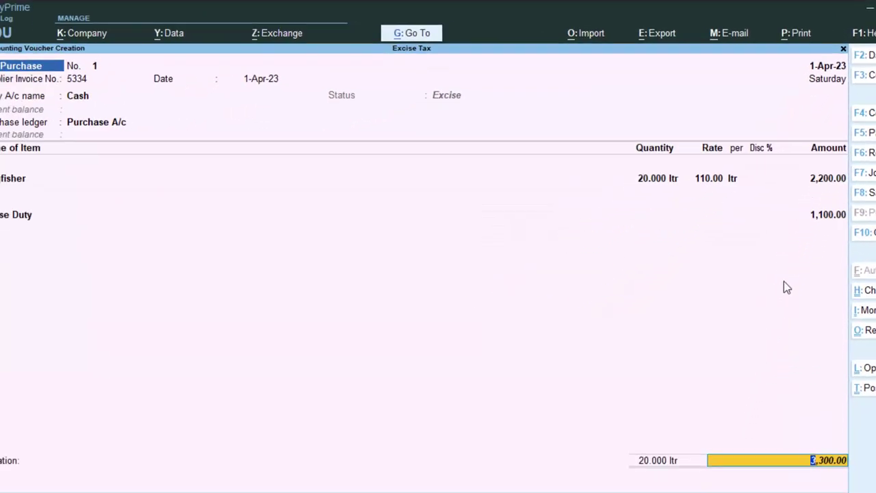